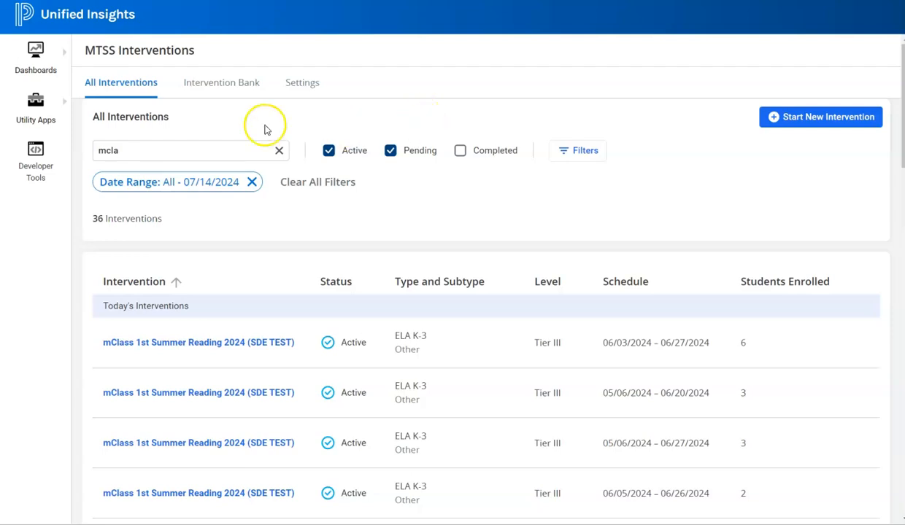
Step: Open the MTSS Interventions list and the mClass 1st Summer Reading 2024 (SDE TEST) intervention scheduled 06/03/2024 – 06/27/2024
click(35, 103)
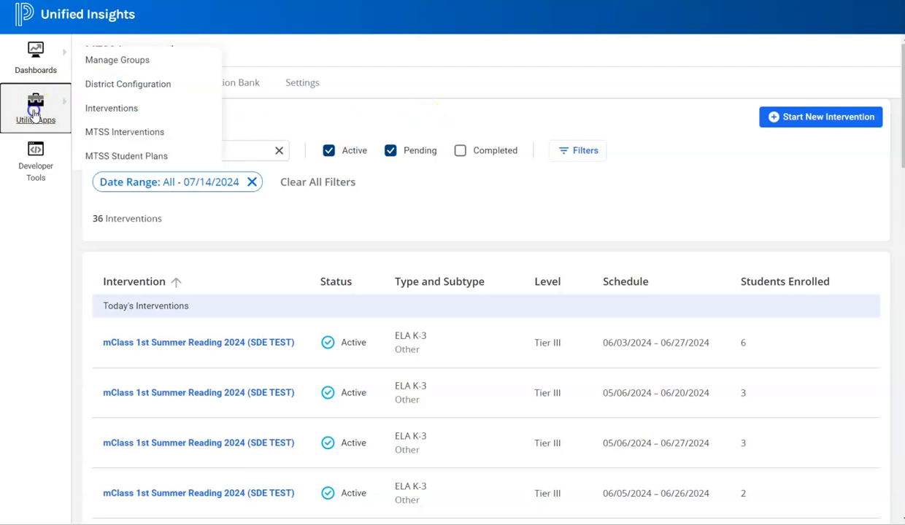
click(106, 133)
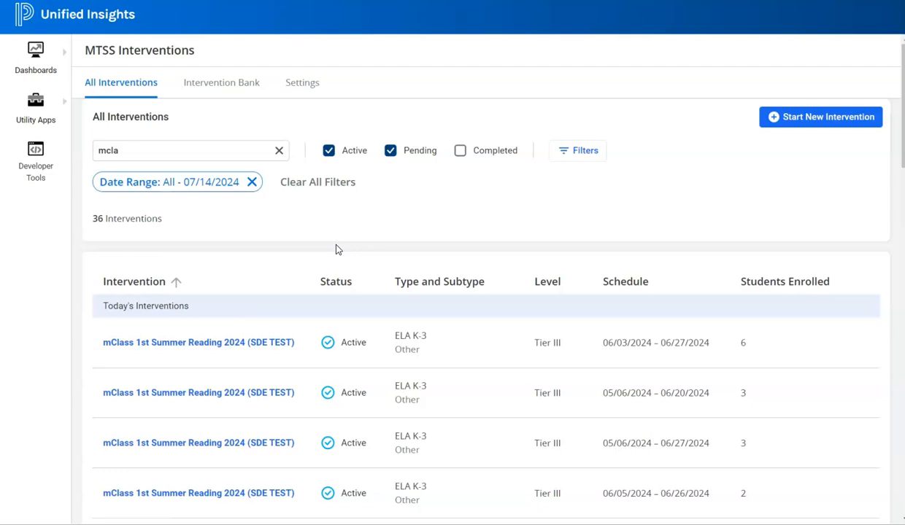
click(248, 345)
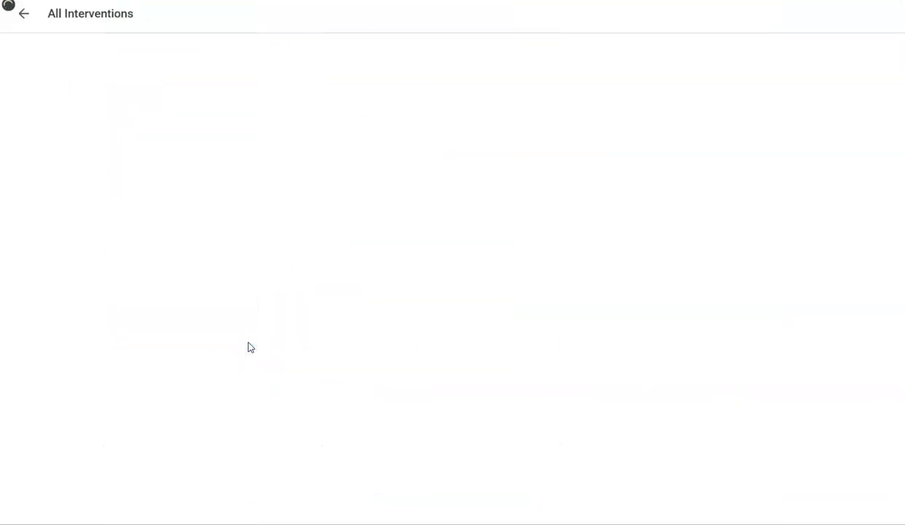
click(245, 277)
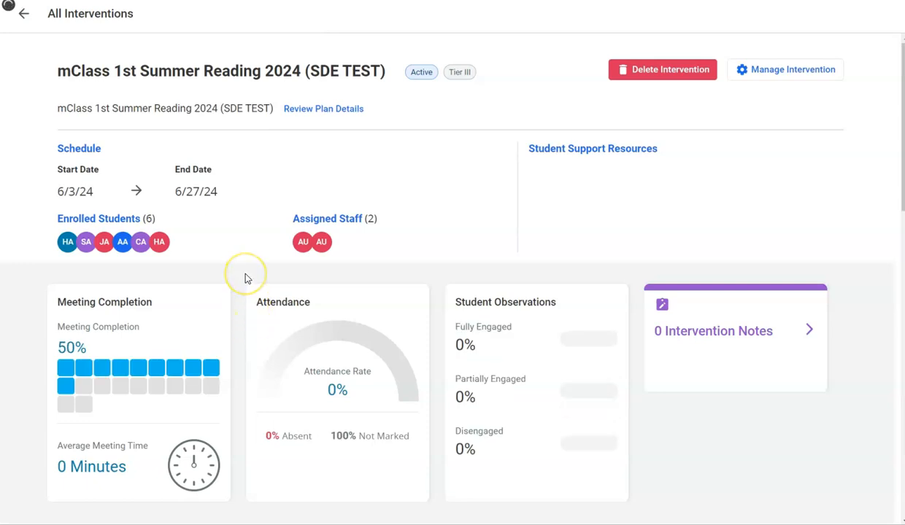
Step: Examine the status options available for the first student in the Student Overview, and close the status update without saving
scroll(245, 277, down, 5)
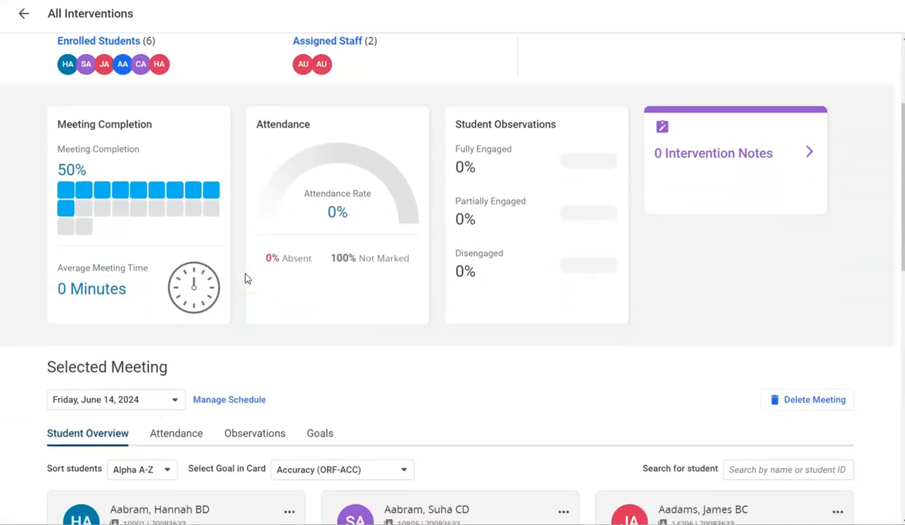
scroll(245, 278, down, 3)
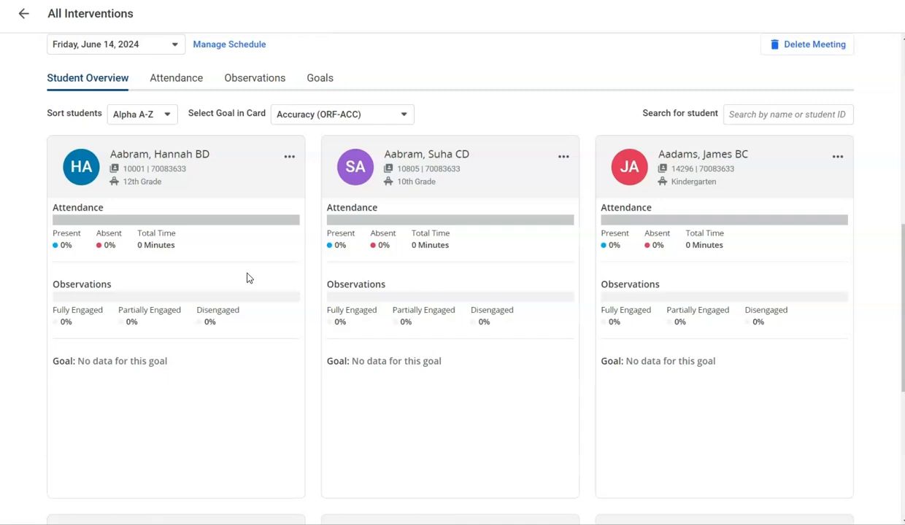
click(290, 159)
click(305, 196)
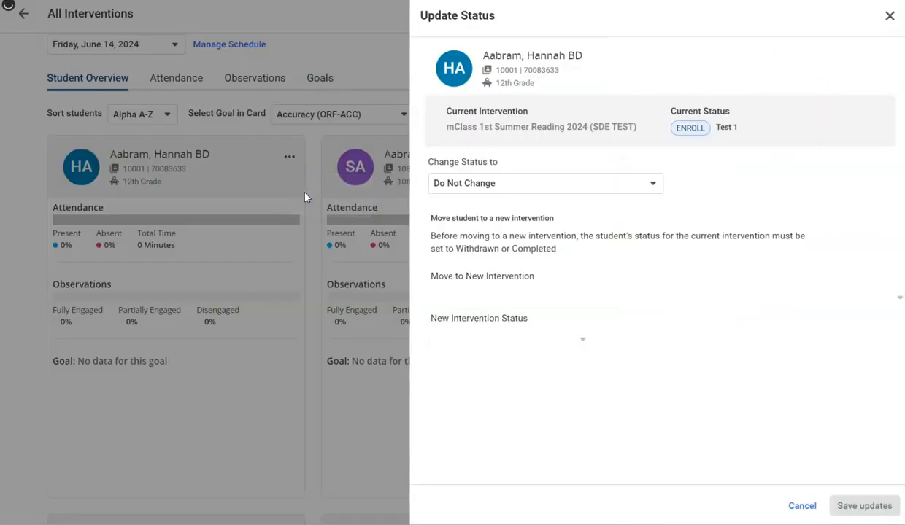
click(487, 193)
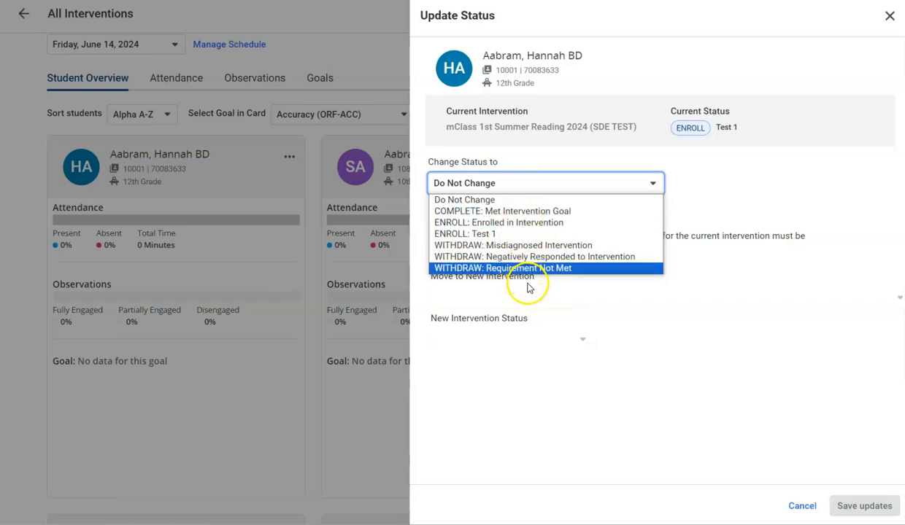
click(800, 504)
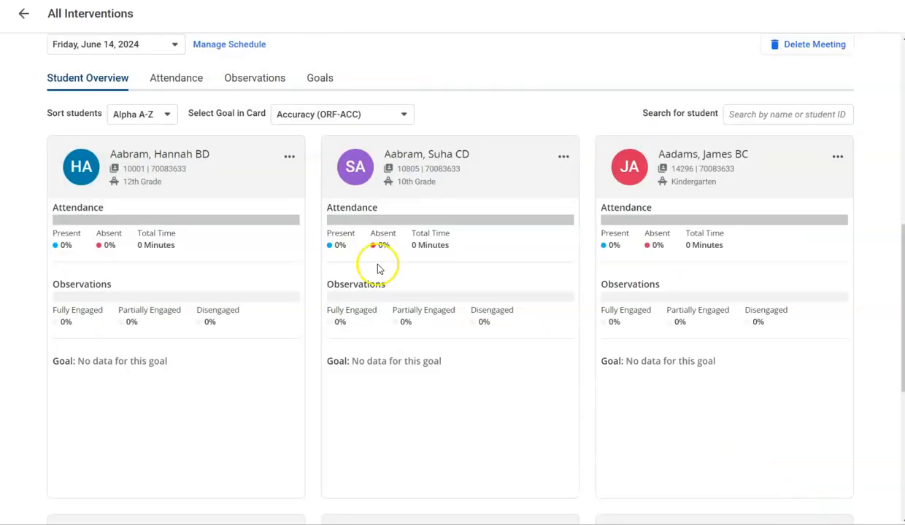
Step: Open the management page of the mClass 1st Summer Reading 2024 (SDE TEST) intervention
scroll(372, 268, up, 3)
scroll(369, 268, up, 5)
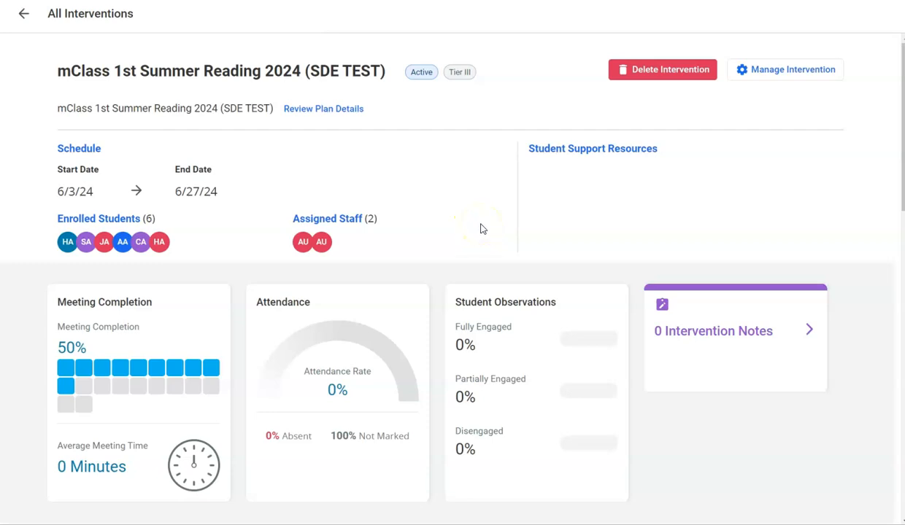
click(780, 76)
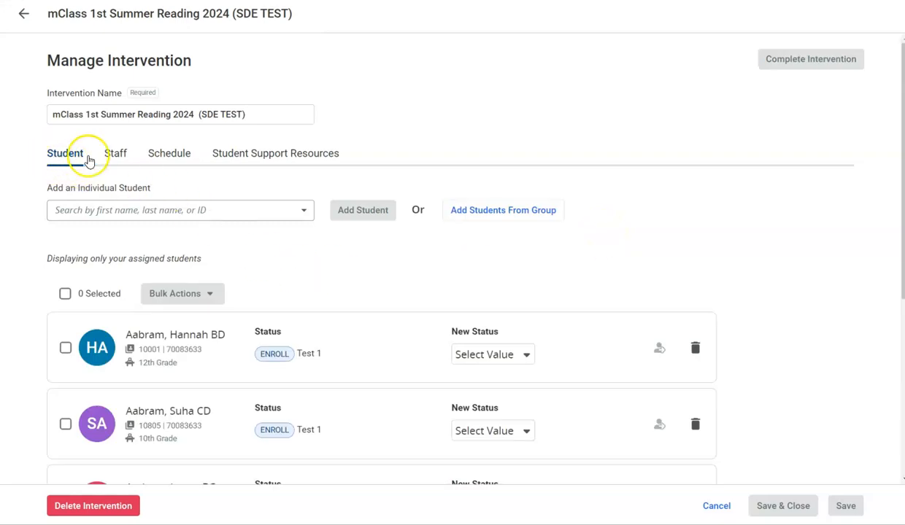
Step: Select all students except the first one listed and assign them the status COMPLETE: Met Intervention Goal in bulk
scroll(93, 314, down, 1)
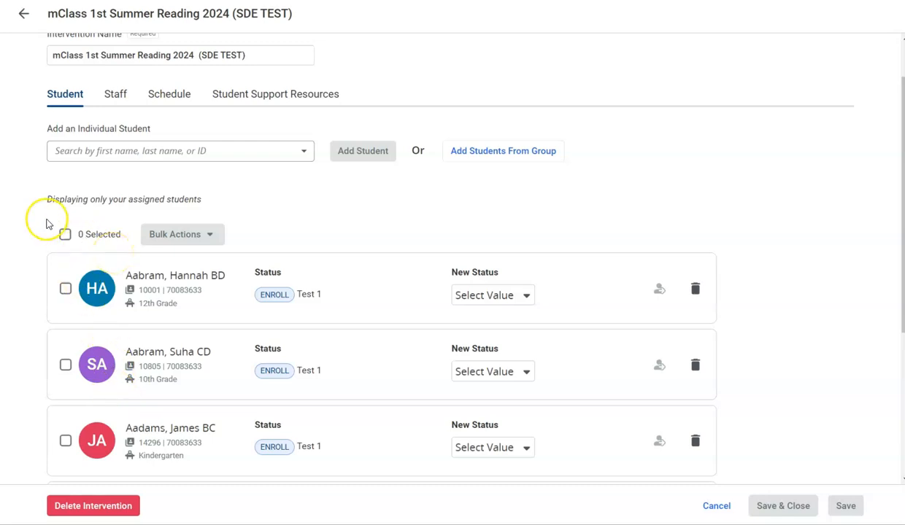
click(64, 236)
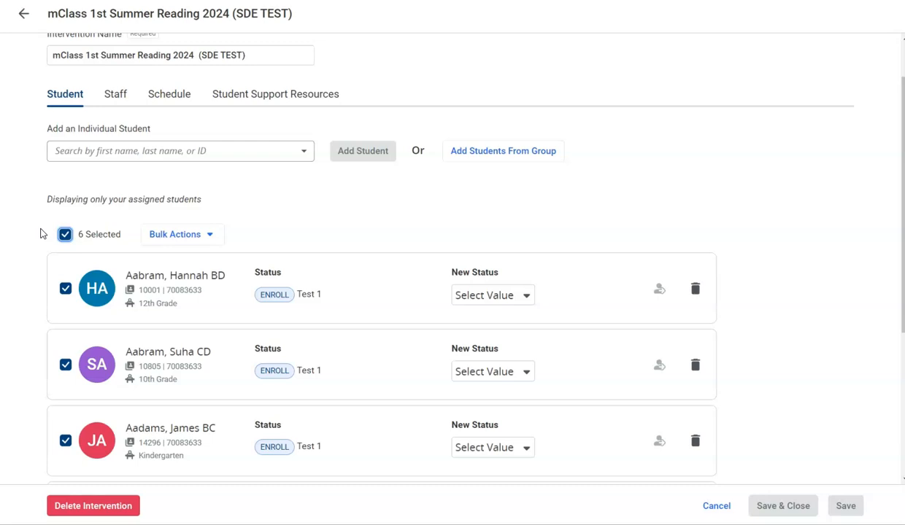
click(65, 290)
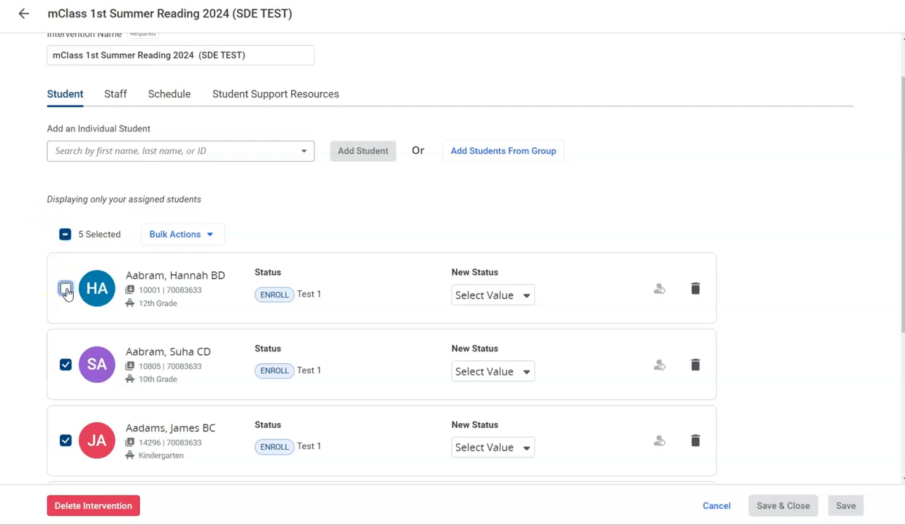
click(206, 238)
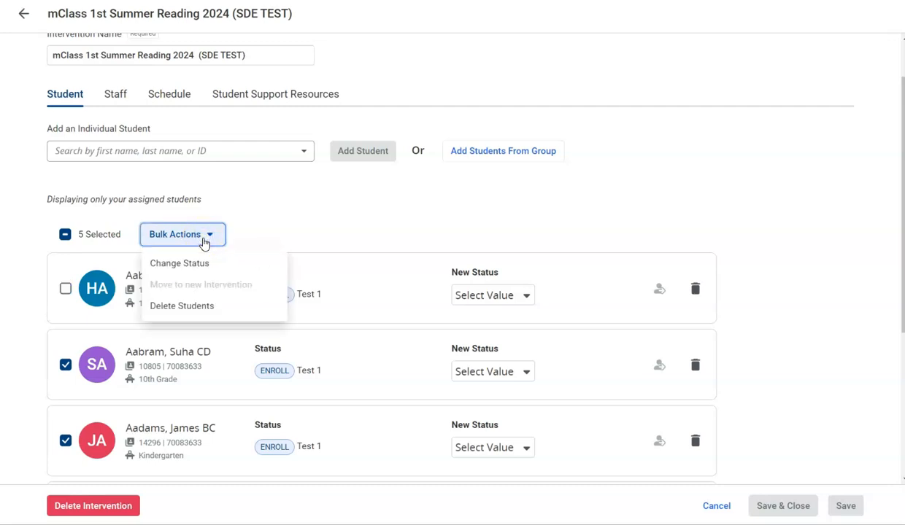
click(191, 266)
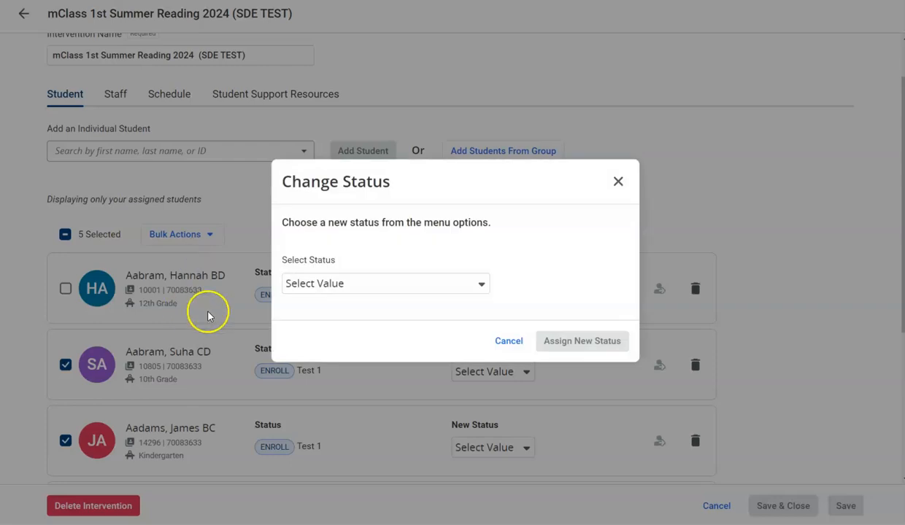
click(379, 286)
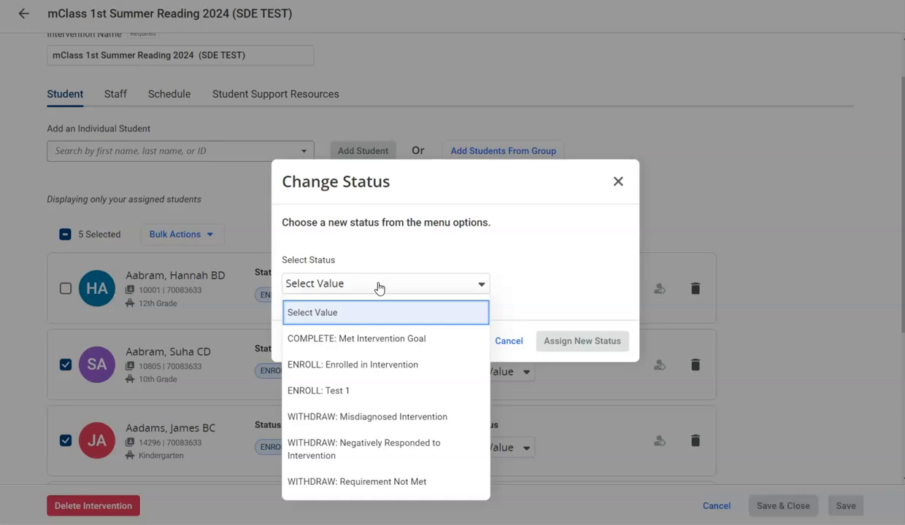
click(361, 339)
click(586, 344)
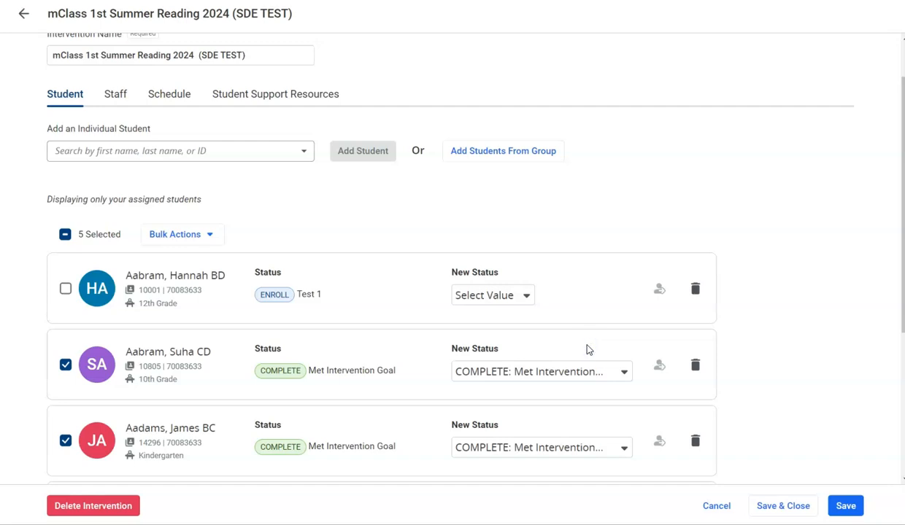
Step: Select only the first listed student and assign the status WITHDRAW: Requirement Not Met through a bulk action
click(65, 234)
click(65, 289)
click(65, 234)
click(65, 289)
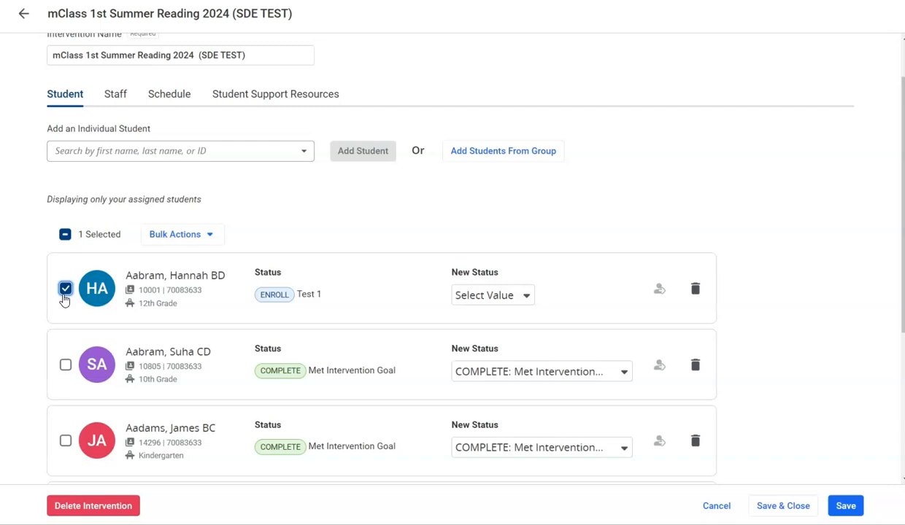
click(165, 239)
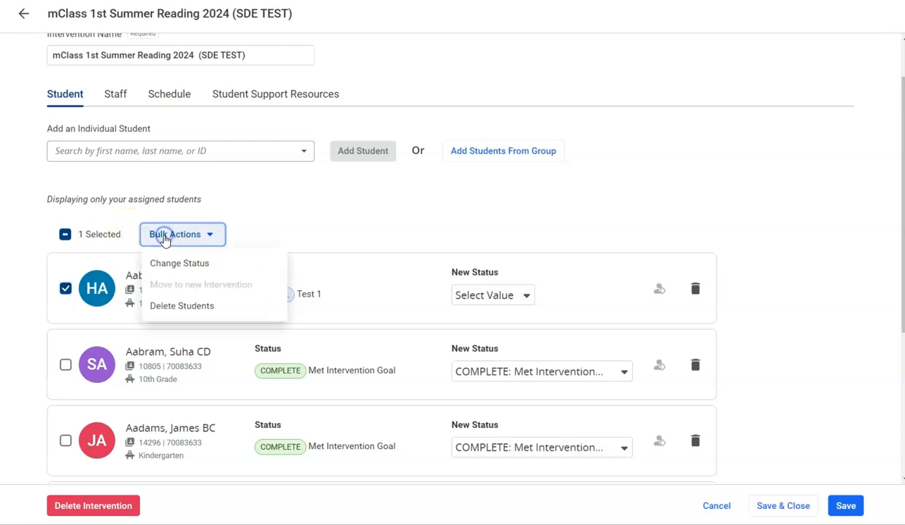
click(169, 265)
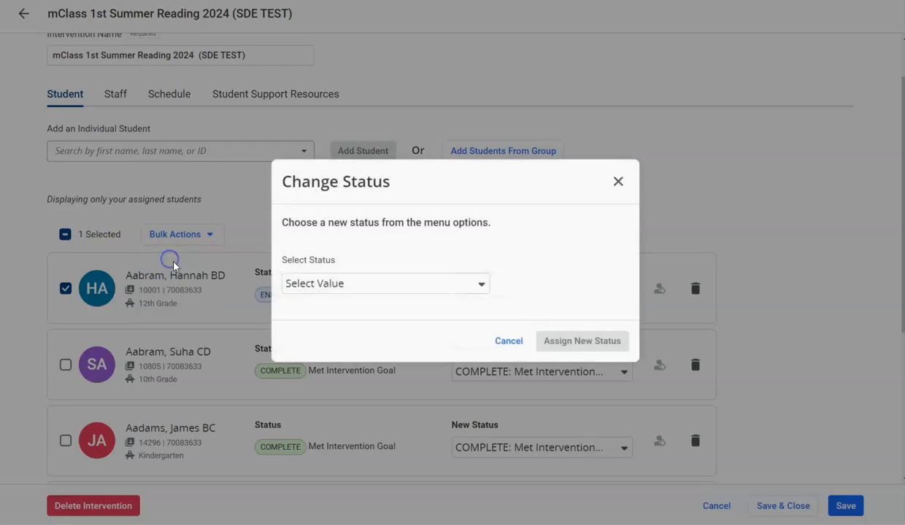
click(322, 289)
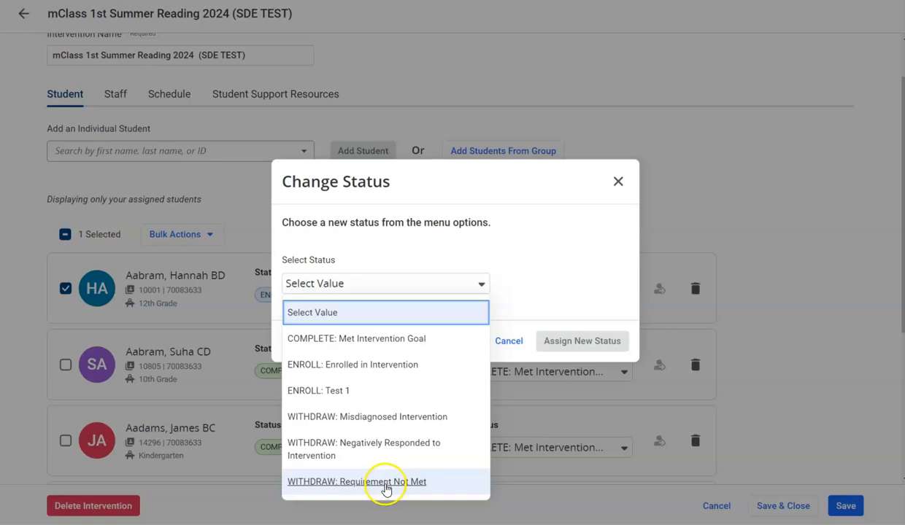
click(385, 488)
click(572, 343)
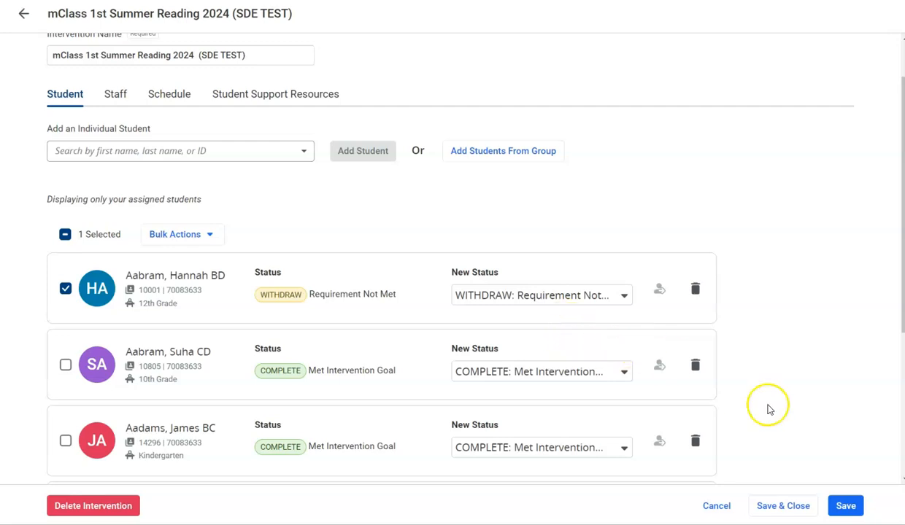
Step: Save the new student statuses while keeping the intervention's management page open
scroll(788, 427, up, 1)
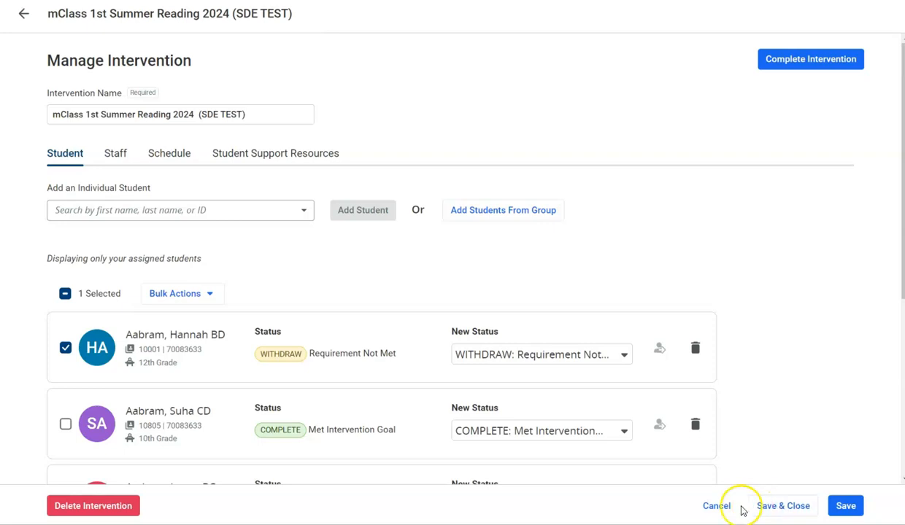
click(845, 506)
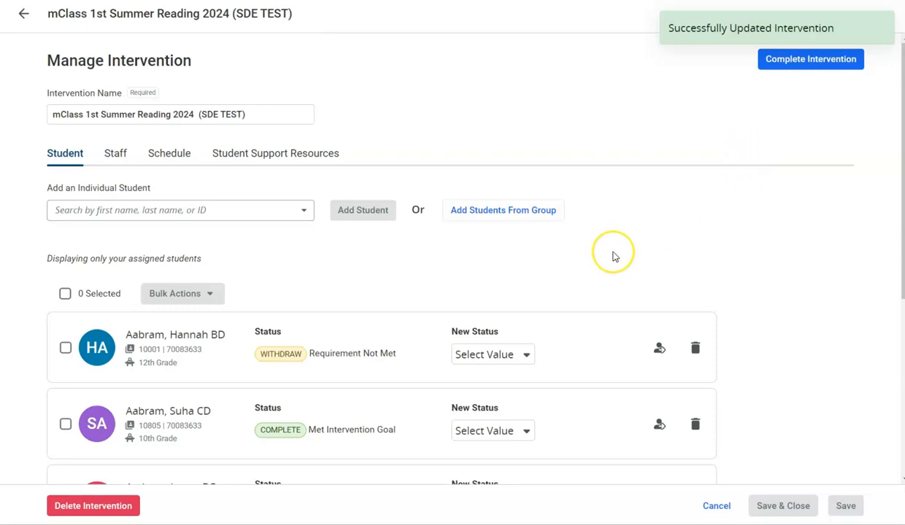
scroll(612, 256, down, 1)
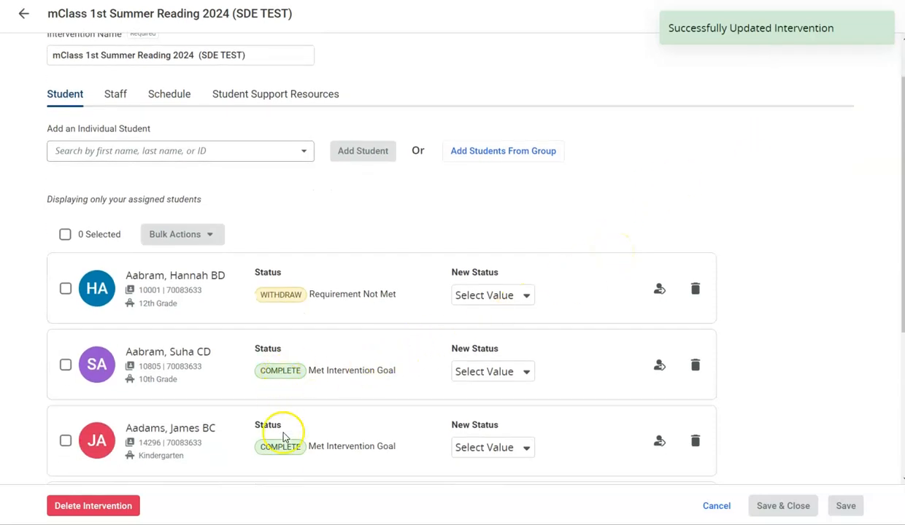
Step: Complete the intervention with the completion narrative "Sample"
scroll(369, 283, up, 1)
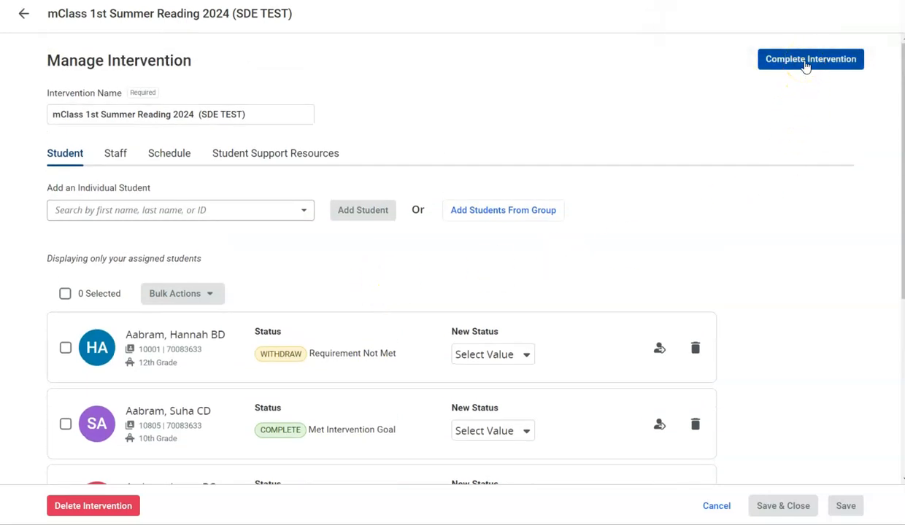
click(805, 61)
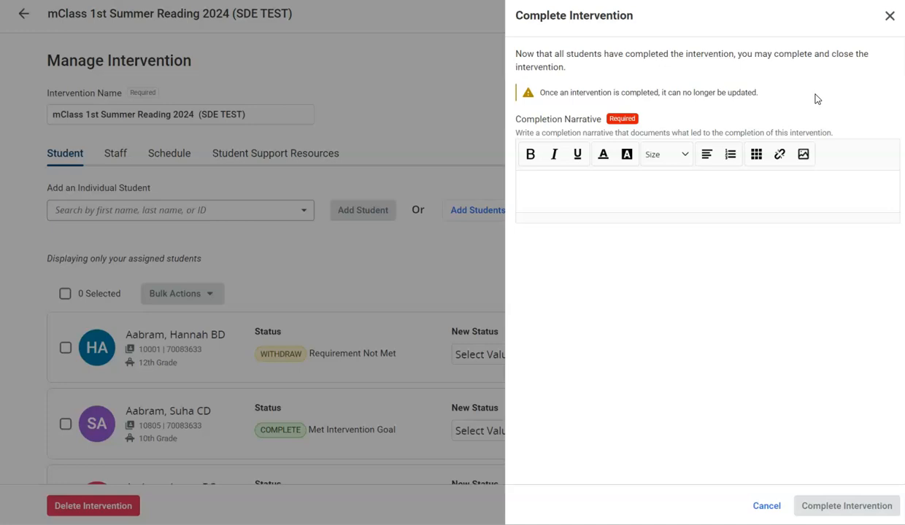
click(586, 197)
text(Sample)
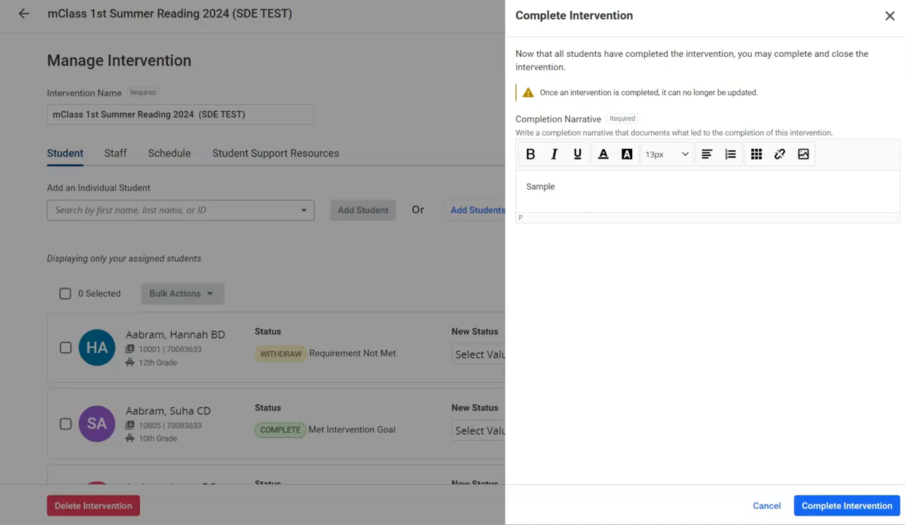
click(860, 508)
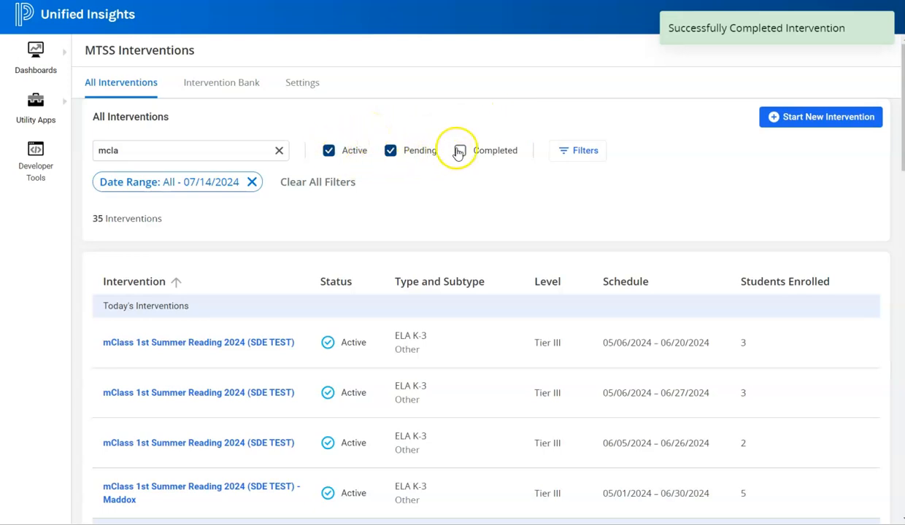
Step: Filter the interventions list to Completed only, excluding Active and Pending interventions
click(328, 156)
click(392, 153)
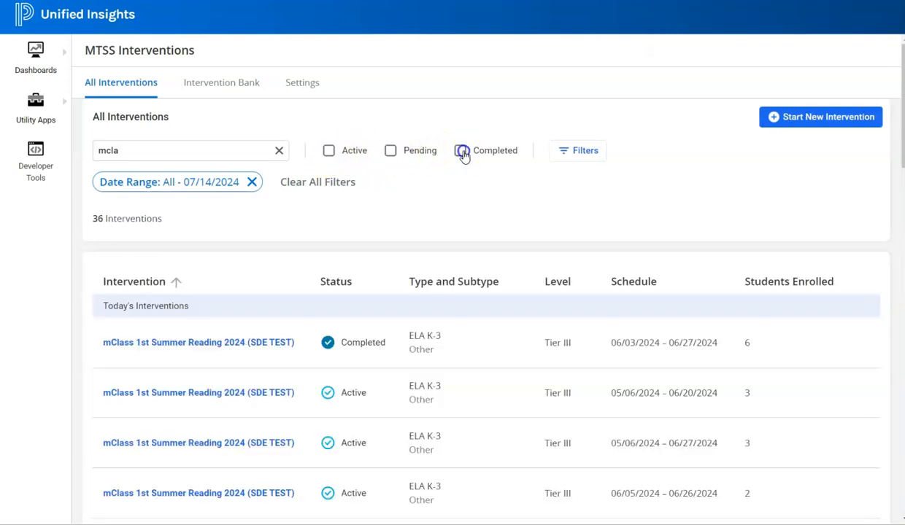
click(463, 154)
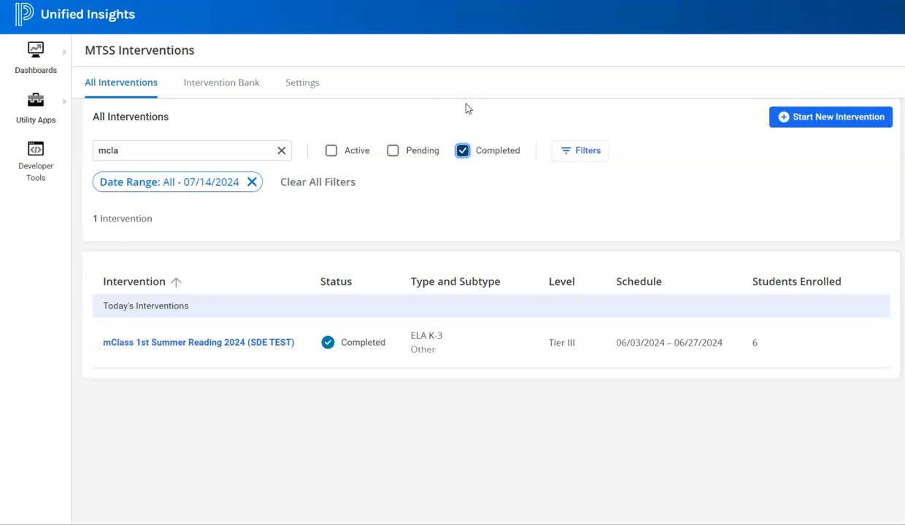
Step: Open the completed mClass 1st Summer Reading 2024 (SDE TEST) intervention and look through its details page
click(188, 343)
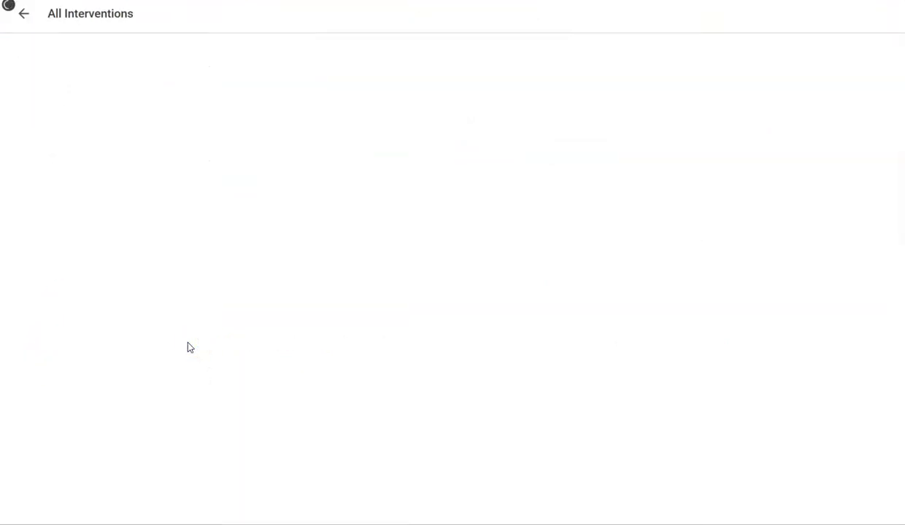
scroll(264, 334, down, 4)
scroll(266, 337, down, 5)
scroll(267, 337, down, 1)
scroll(266, 337, up, 10)
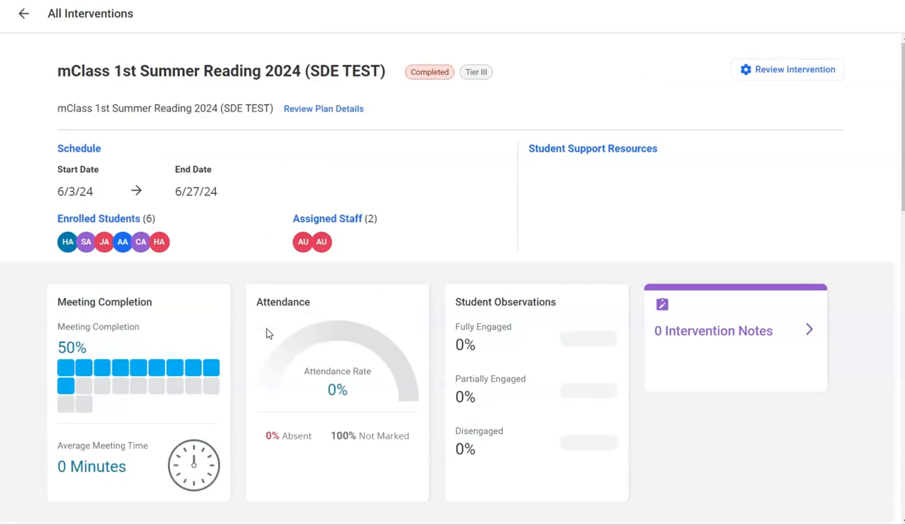